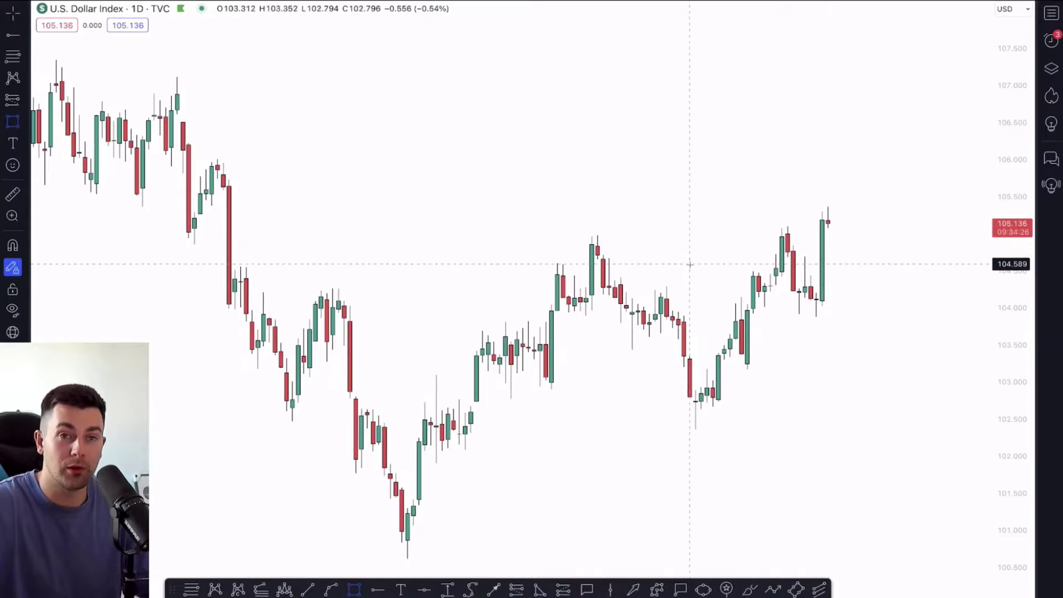
Step: Draw a thin yellow zone around 105.0 from the earlier highs to the latest candle
{"action": "left_click", "coordinate": [125, 225]}
{"action": "left_click", "coordinate": [828, 226]}
{"action": "left_click_drag", "start_coordinate": [844, 225], "coordinate": [937, 235]}
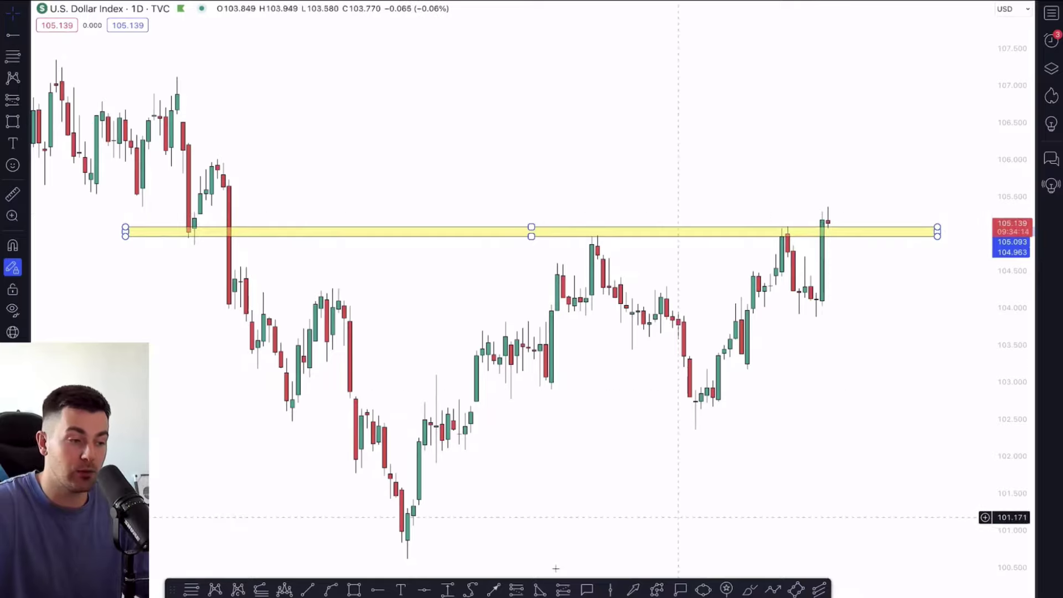
{"action": "key", "text": "alt+shift+r"}
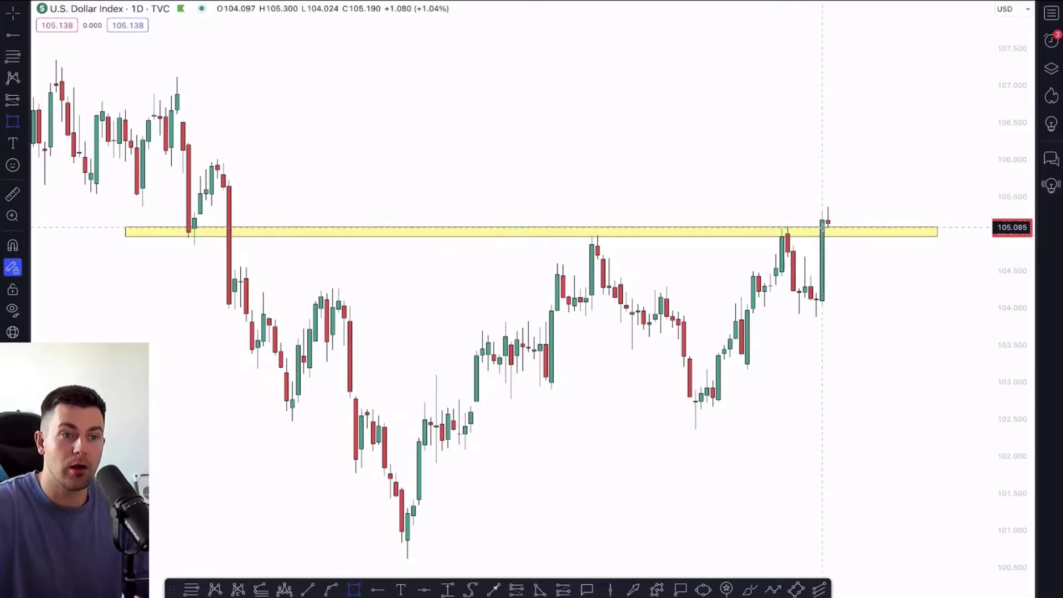
{"action": "left_click_drag", "start_coordinate": [822, 227], "coordinate": [938, 236]}
{"action": "left_click", "coordinate": [842, 204]}
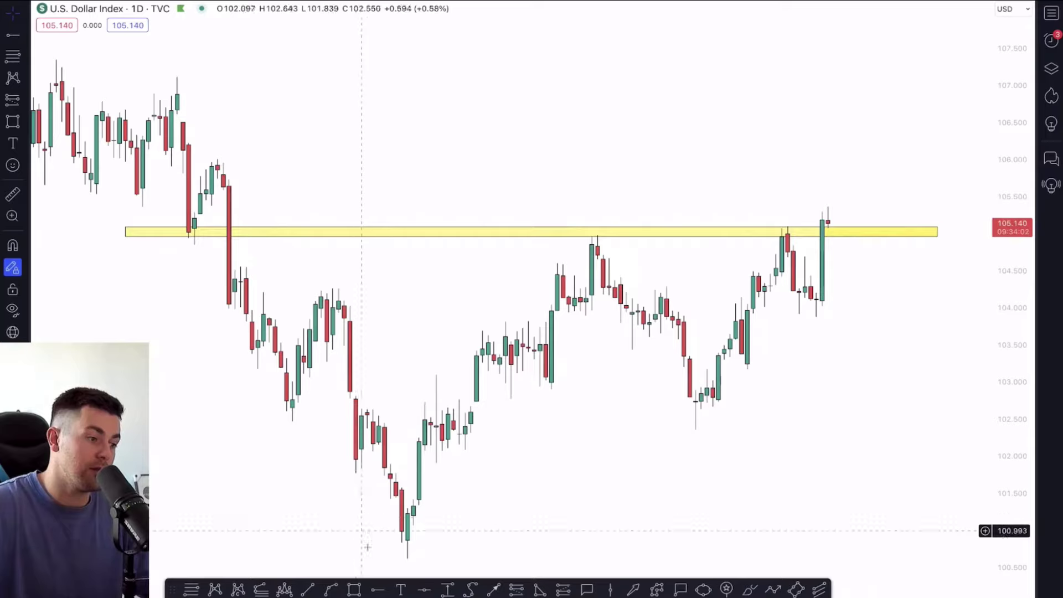
{"action": "left_click", "coordinate": [354, 589]}
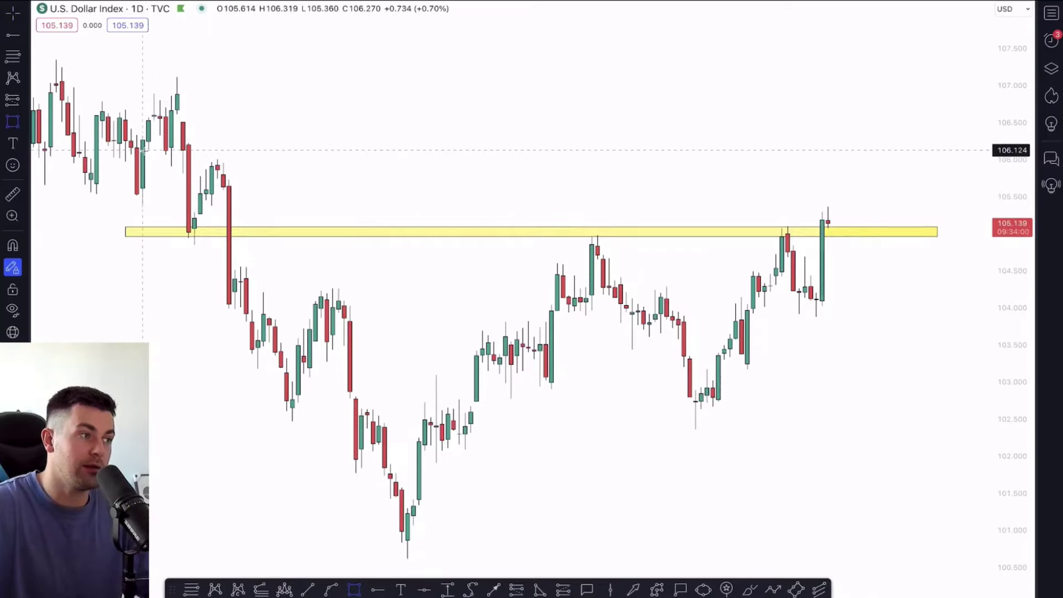
Step: Draw a second yellow zone around 106.0, then start and cancel an arrow line
{"action": "left_click_drag", "start_coordinate": [165, 152], "coordinate": [903, 166]}
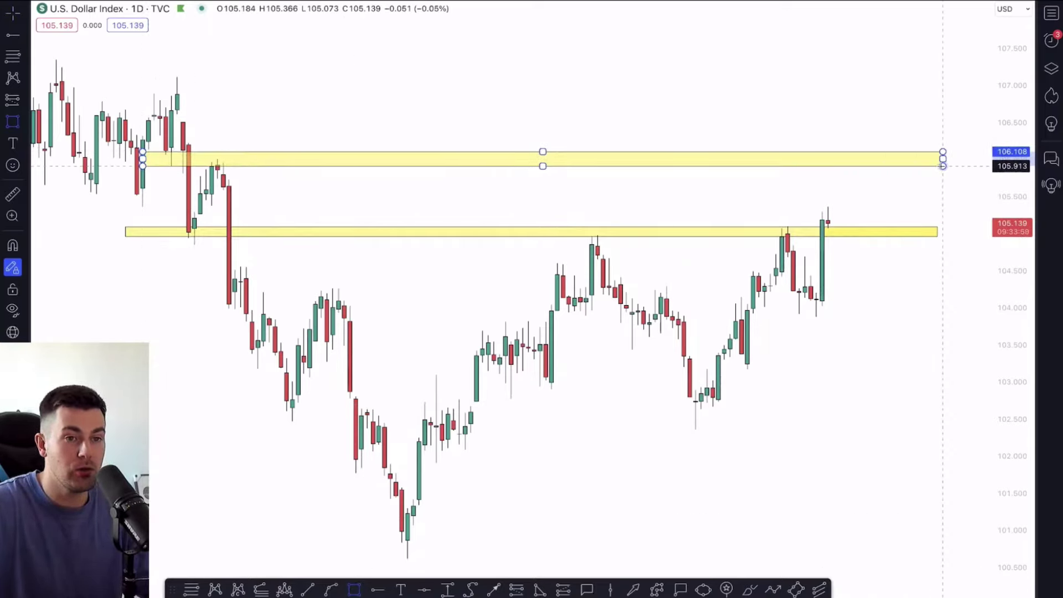
{"action": "left_click", "coordinate": [742, 110]}
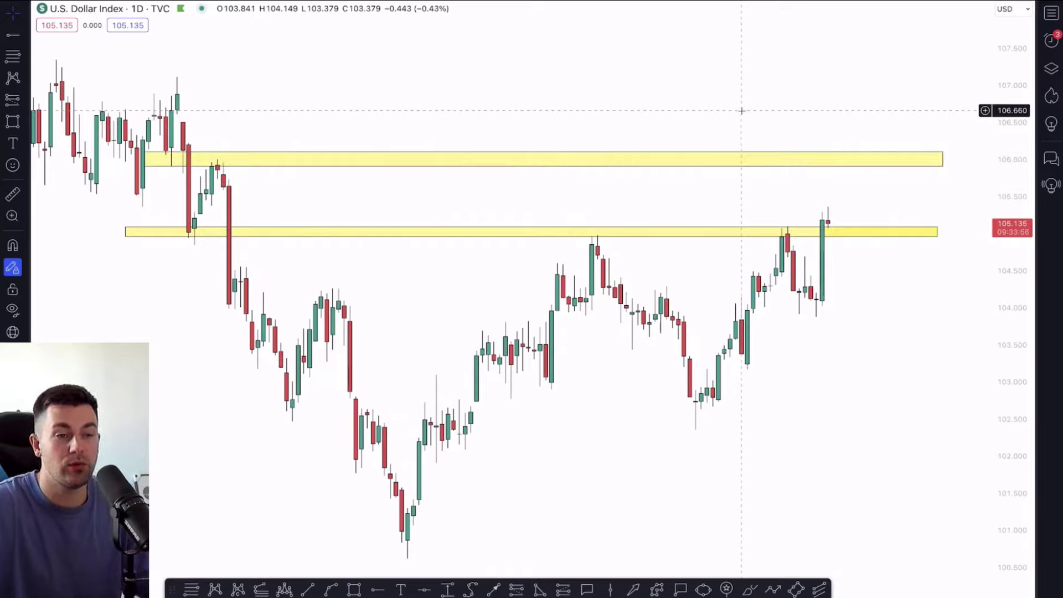
{"action": "left_click", "coordinate": [493, 589]}
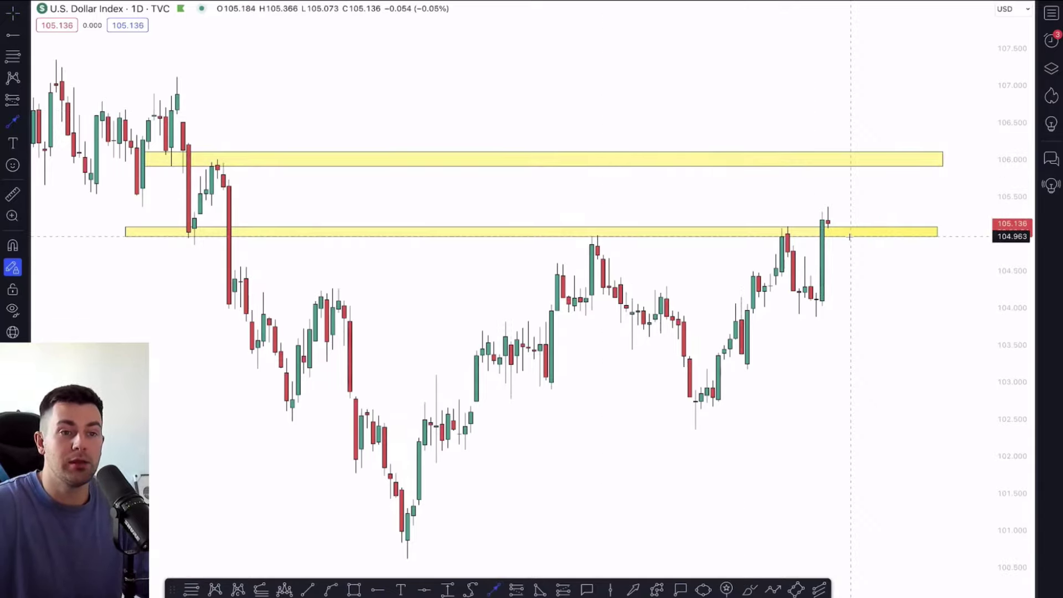
{"action": "left_click_drag", "start_coordinate": [850, 236], "coordinate": [879, 151]}
{"action": "key", "text": "Escape"}
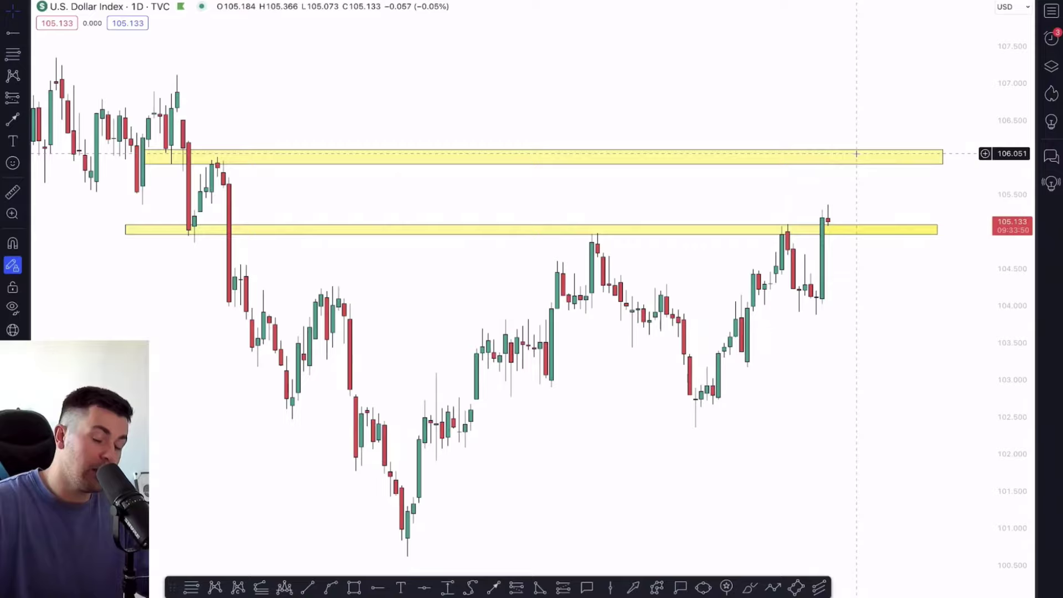
{"action": "scroll", "coordinate": [856, 153], "scroll_direction": "up", "scroll_amount": 3}
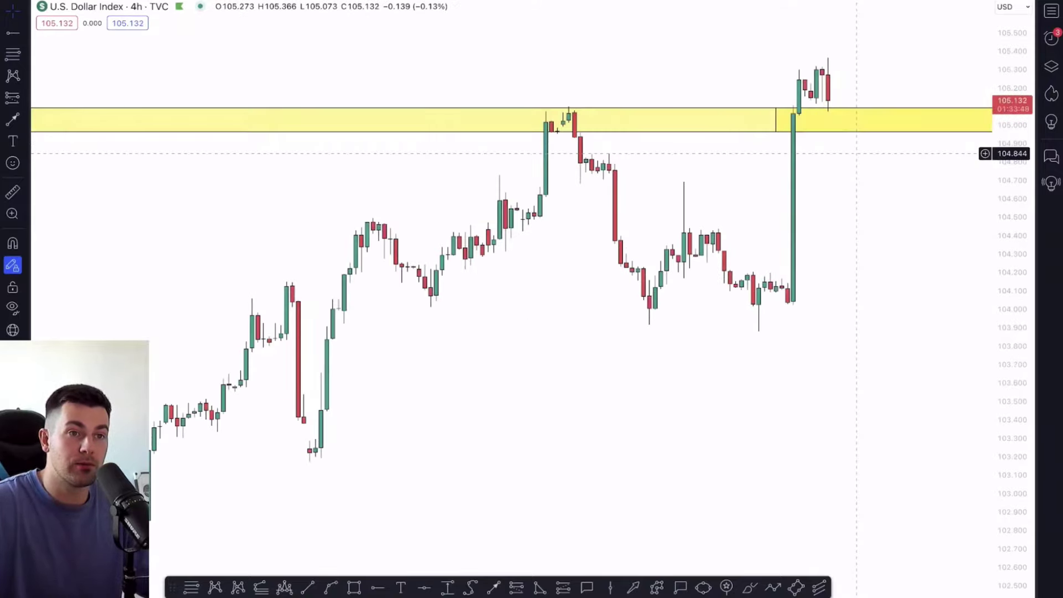
Step: Frame the 4-hour chart and draw a blue box above the latest candles near 105.31–105.36
{"action": "scroll", "coordinate": [856, 154], "scroll_direction": "up", "scroll_amount": 5}
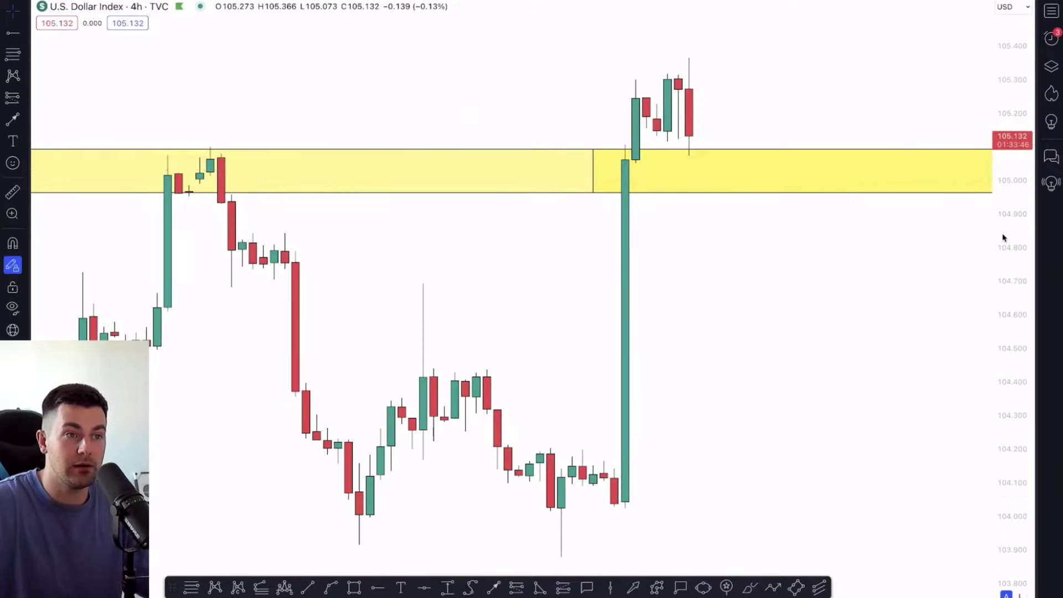
{"action": "left_click_drag", "start_coordinate": [1011, 238], "coordinate": [1007, 260]}
{"action": "left_click_drag", "start_coordinate": [928, 286], "coordinate": [773, 351]}
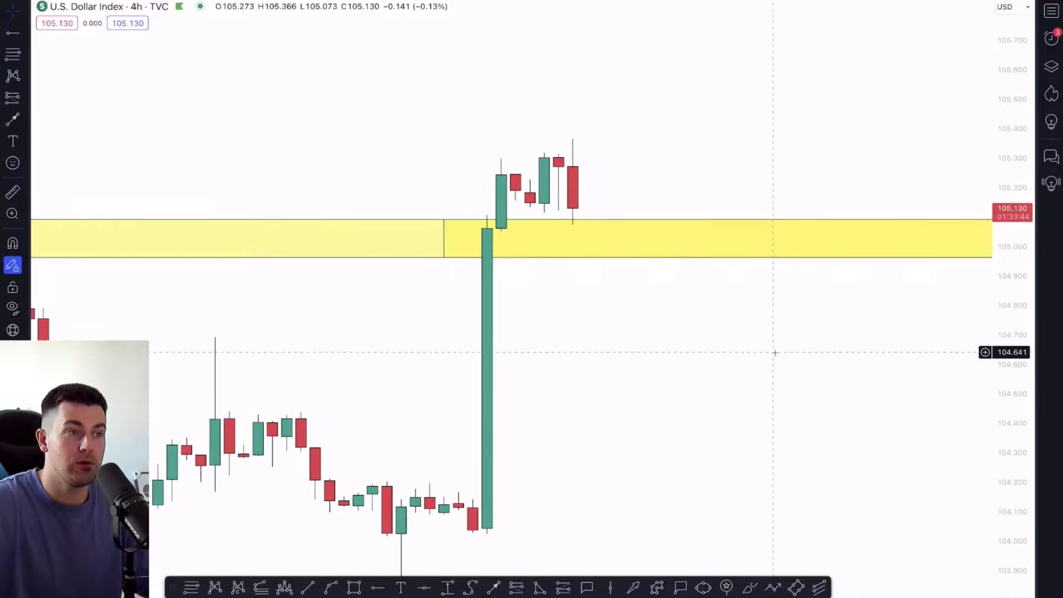
{"action": "left_click_drag", "start_coordinate": [572, 391], "coordinate": [558, 503]}
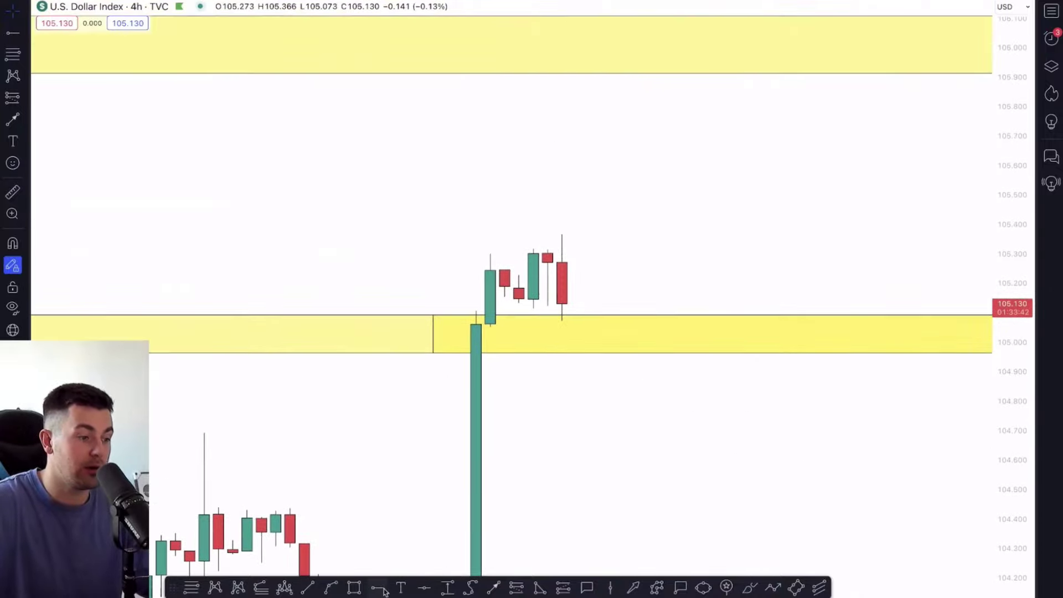
{"action": "left_click", "coordinate": [354, 588]}
{"action": "left_click", "coordinate": [433, 235]}
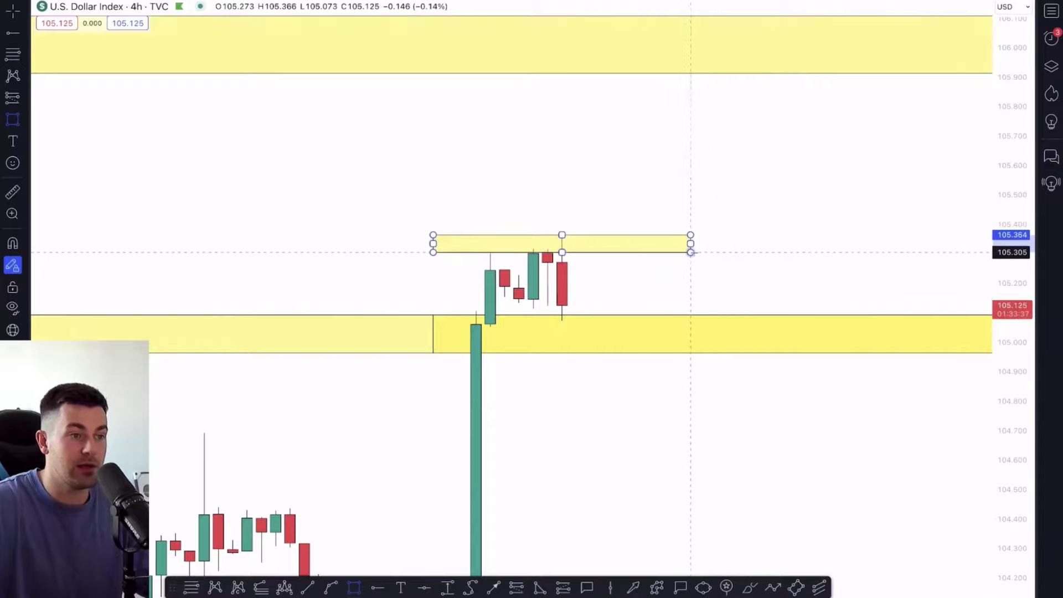
{"action": "left_click", "coordinate": [788, 539]}
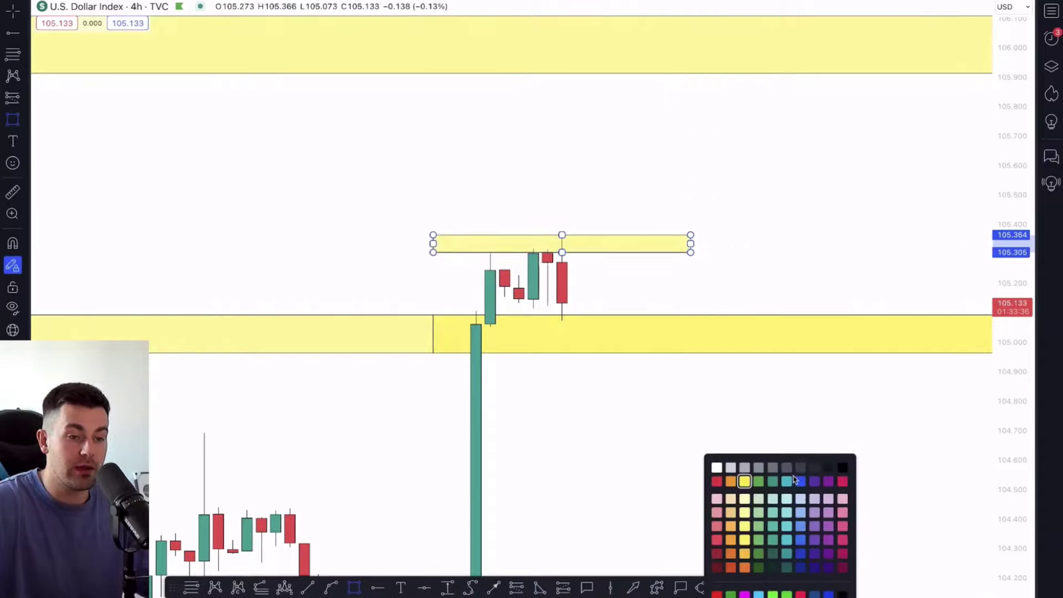
{"action": "left_click", "coordinate": [799, 481]}
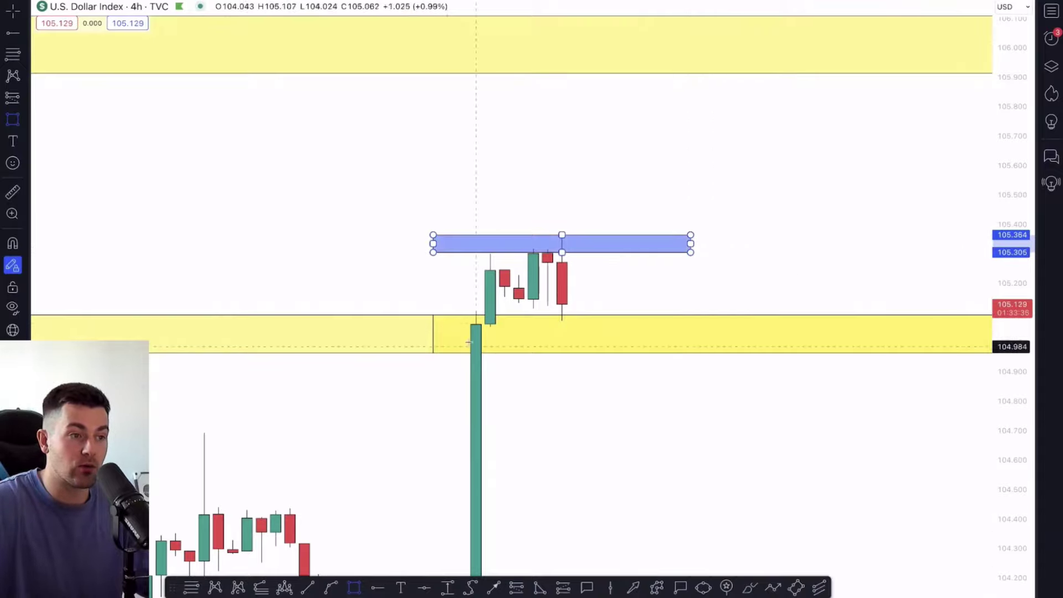
Step: Add a second blue box below the candles near 105.06–105.13, aligned with the upper box
{"action": "left_click", "coordinate": [419, 305]}
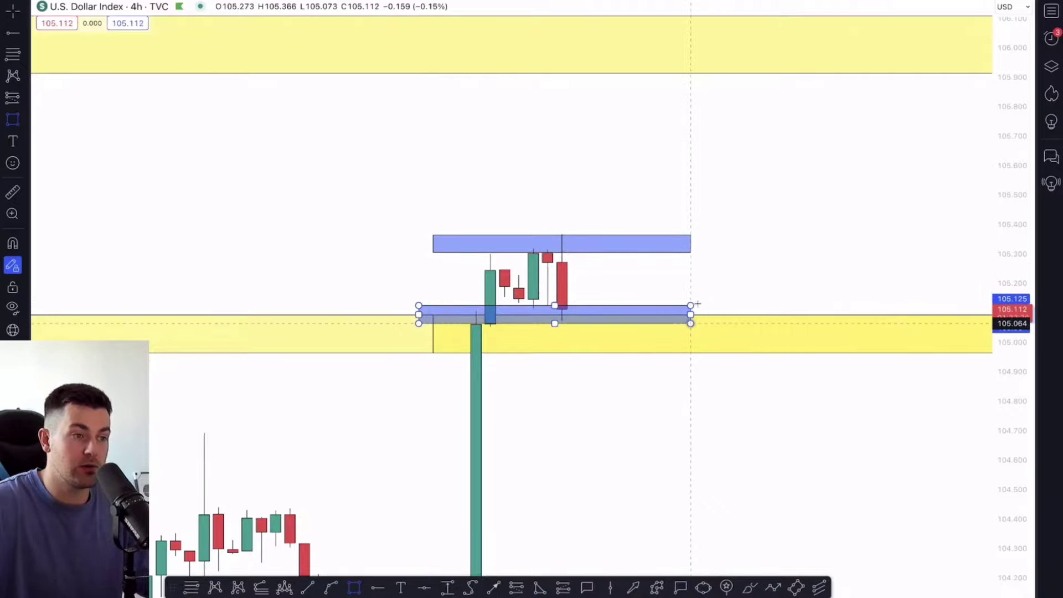
{"action": "scroll", "coordinate": [670, 276], "scroll_direction": "left", "scroll_amount": 3}
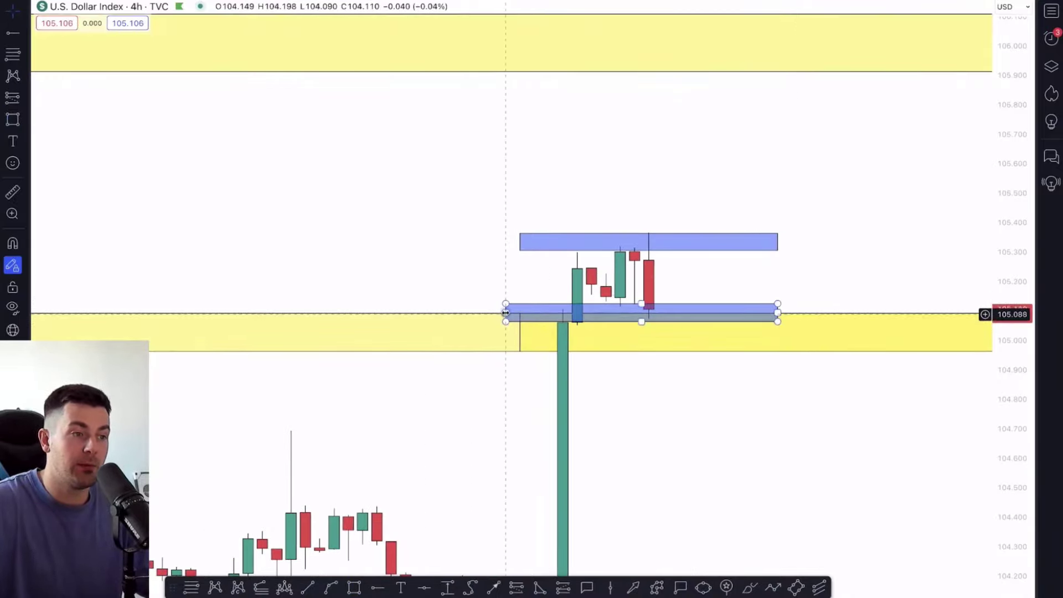
{"action": "left_click_drag", "start_coordinate": [506, 312], "coordinate": [519, 312]}
Step: Fill the range between the blue boxes and draw an upward arrow from about 105.17 to 105.44
{"action": "left_click", "coordinate": [448, 587]}
{"action": "left_click", "coordinate": [548, 249]}
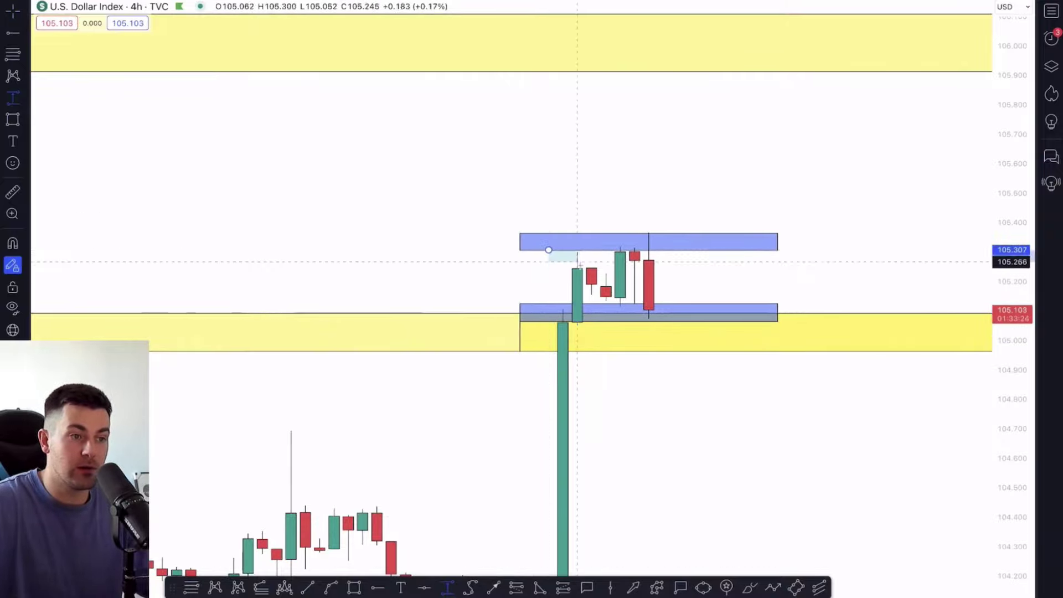
{"action": "left_click", "coordinate": [735, 303]}
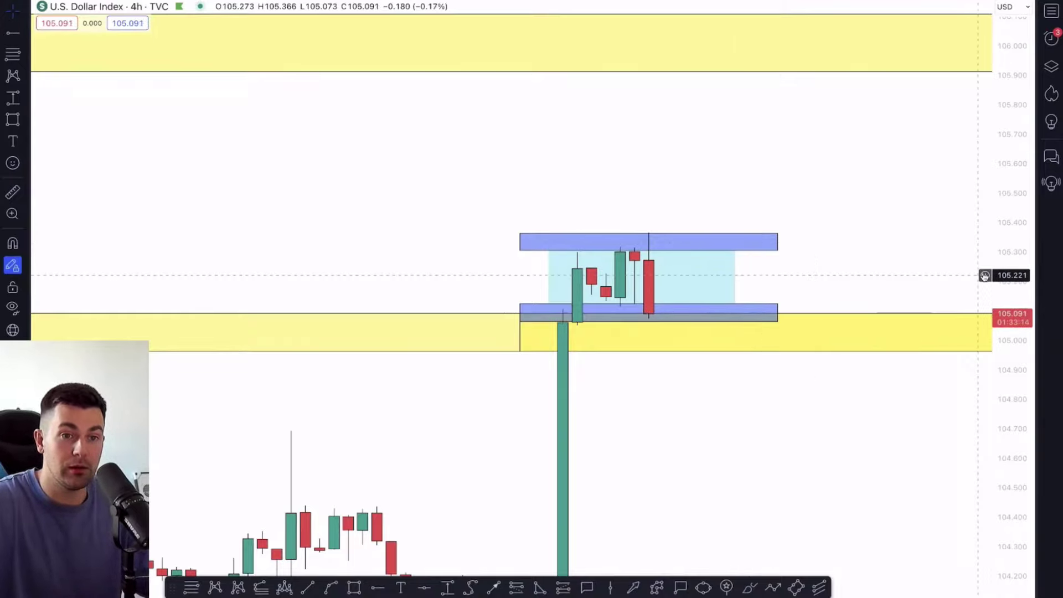
{"action": "left_click_drag", "start_coordinate": [1018, 239], "coordinate": [1017, 265]}
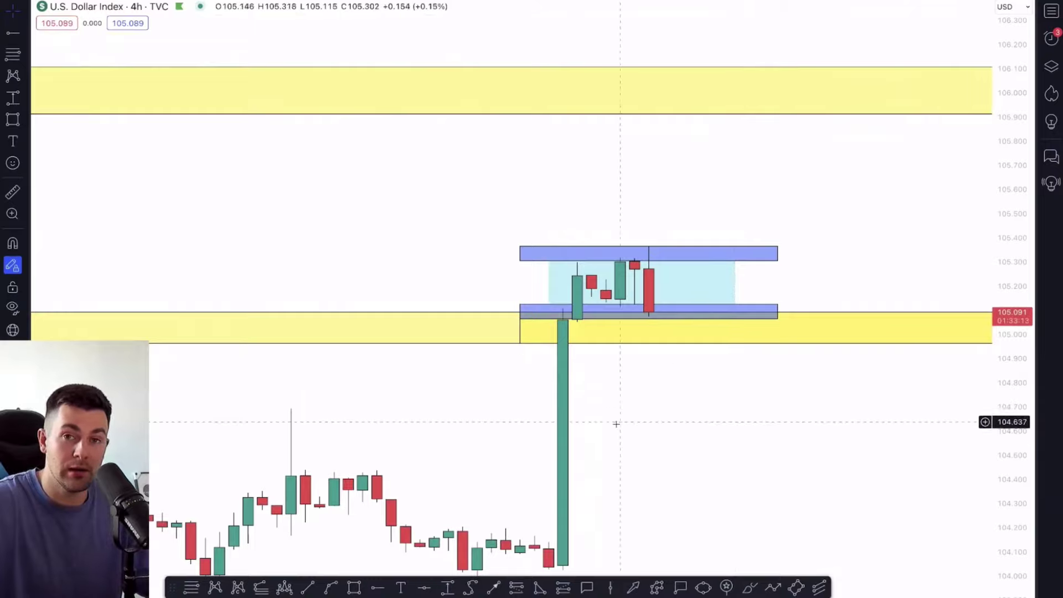
{"action": "mouse_move", "coordinate": [691, 293]}
{"action": "left_mouse_down"}
{"action": "mouse_move", "coordinate": [719, 214]}
{"action": "mouse_move", "coordinate": [720, 229]}
{"action": "left_mouse_up"}
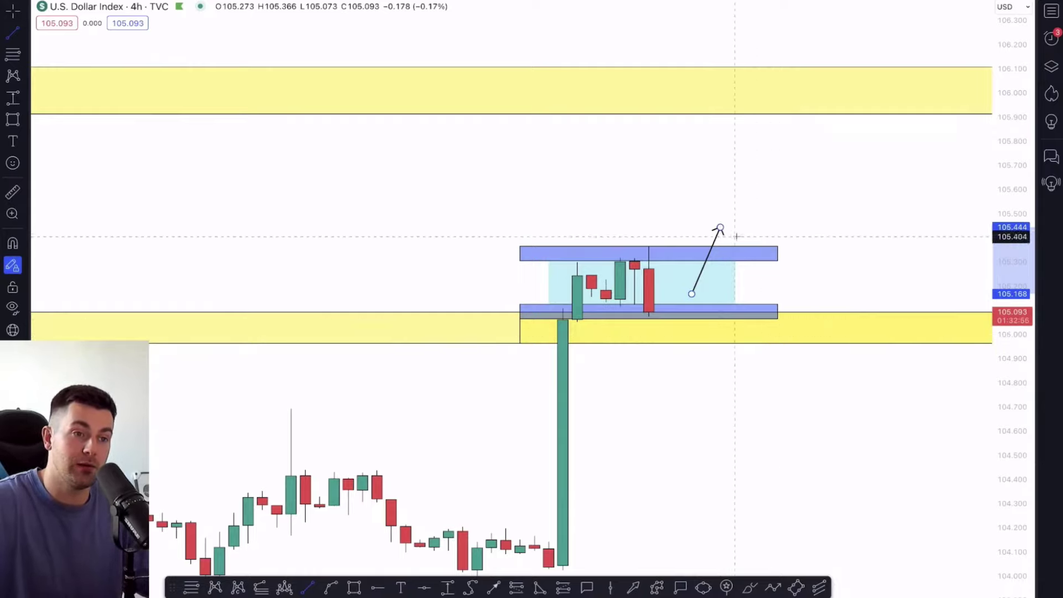
Step: Extend the path back to the range top and place a long position: entry 105.302, target 105.858
{"action": "left_click", "coordinate": [719, 228]}
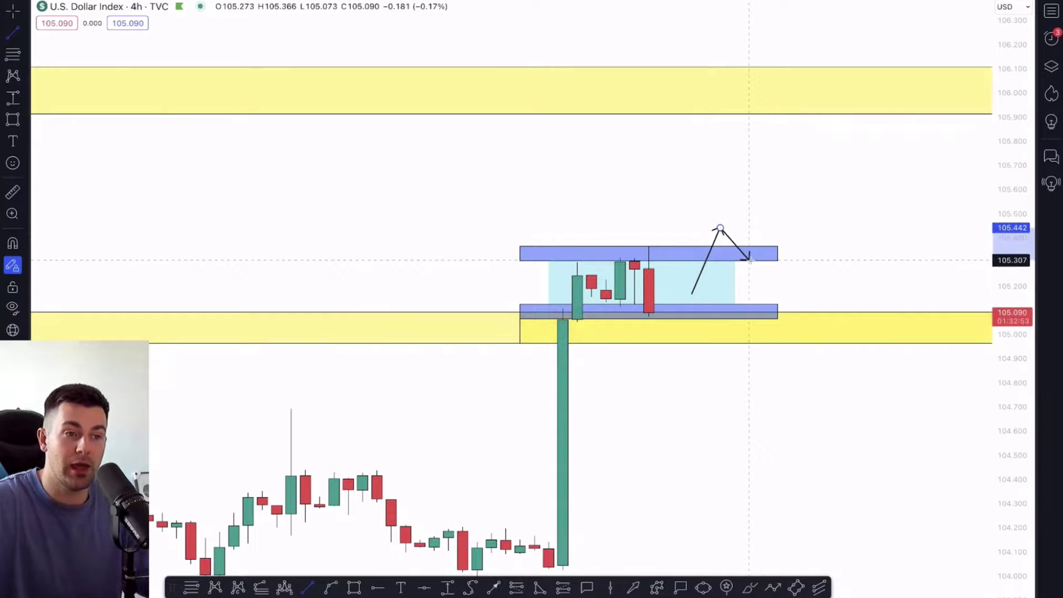
{"action": "left_click", "coordinate": [749, 259]}
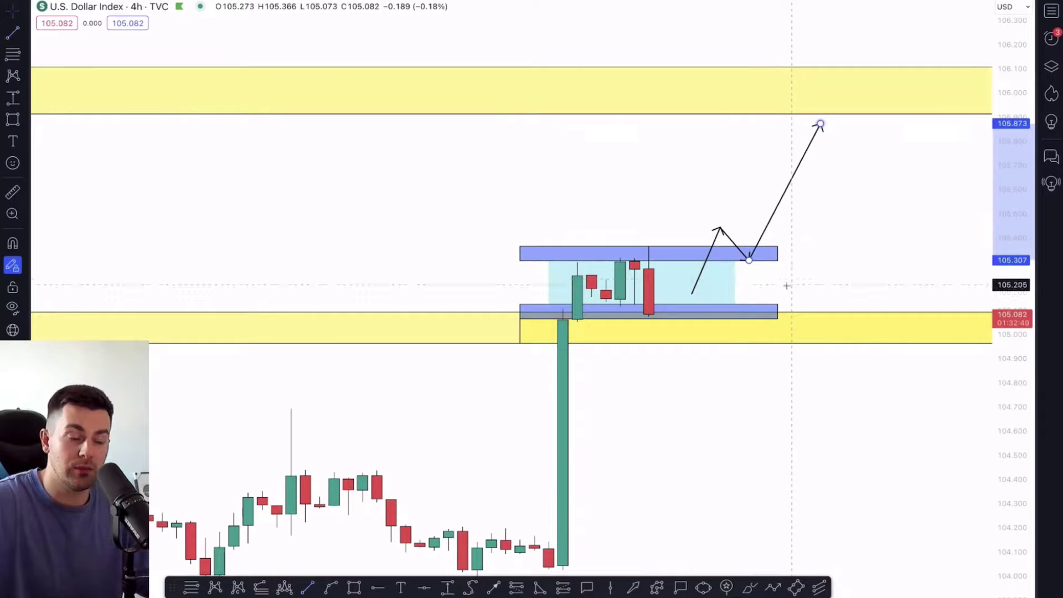
{"action": "left_click", "coordinate": [564, 587]}
{"action": "left_click", "coordinate": [720, 260]}
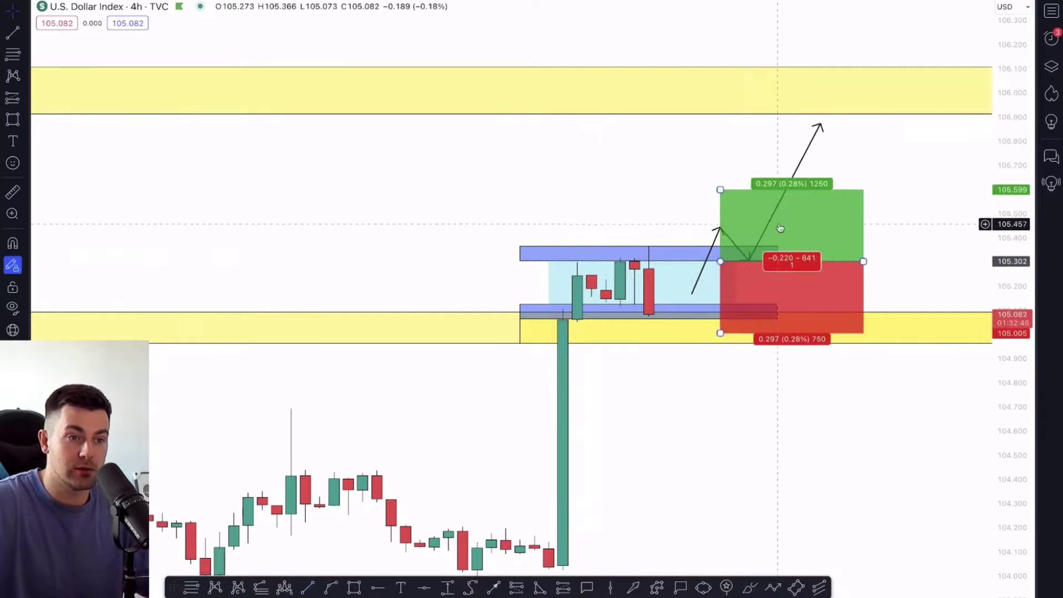
{"action": "left_click_drag", "start_coordinate": [721, 187], "coordinate": [731, 132]}
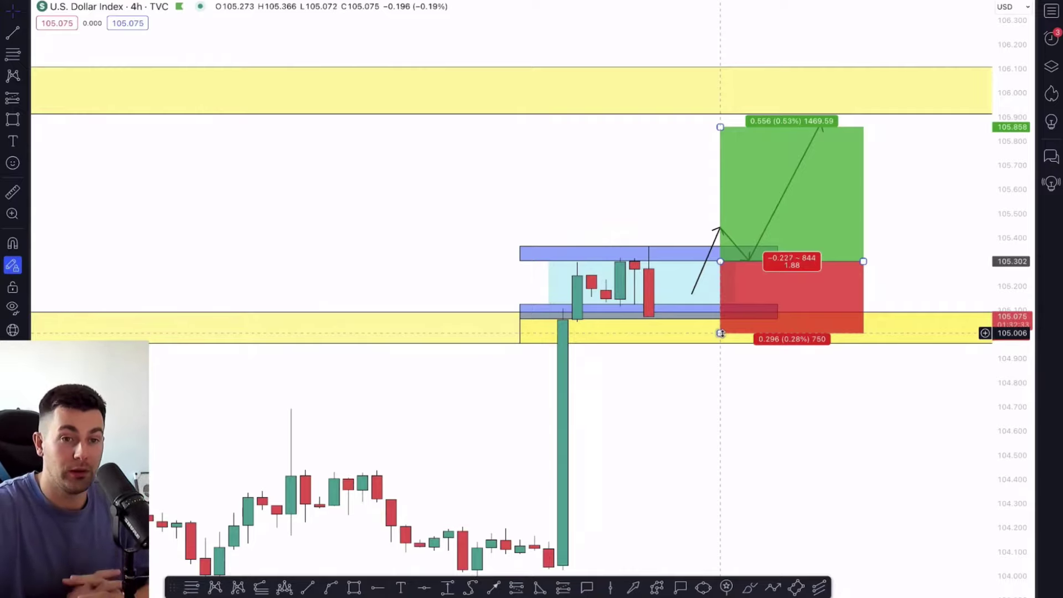
Step: Create a DXY price alert at 105.372, then return the chart to DXY without the watchlist
{"action": "right_click", "coordinate": [905, 244]}
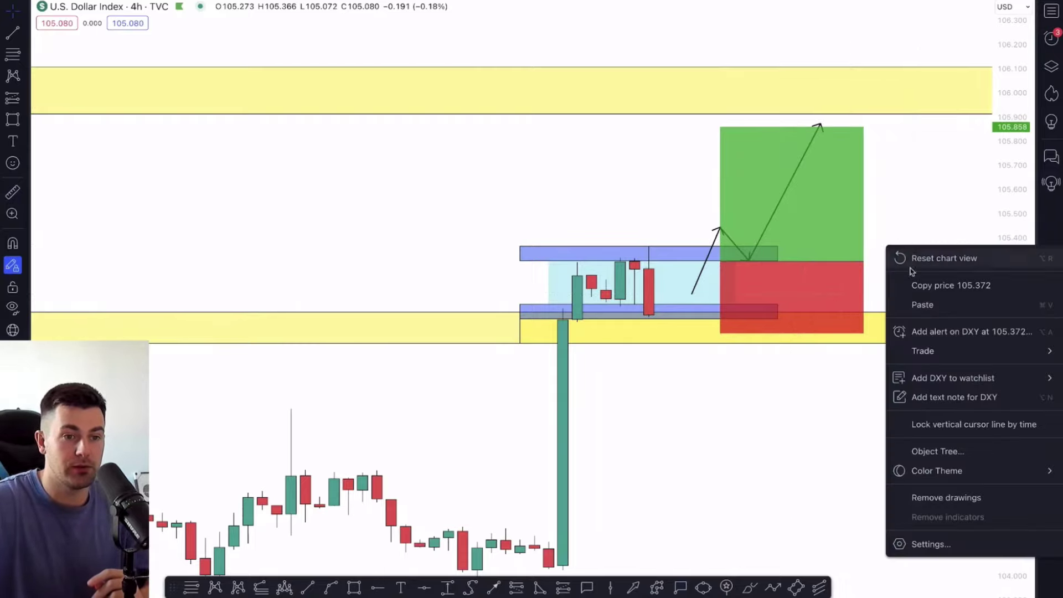
{"action": "left_click", "coordinate": [919, 330]}
{"action": "left_click", "coordinate": [643, 523]}
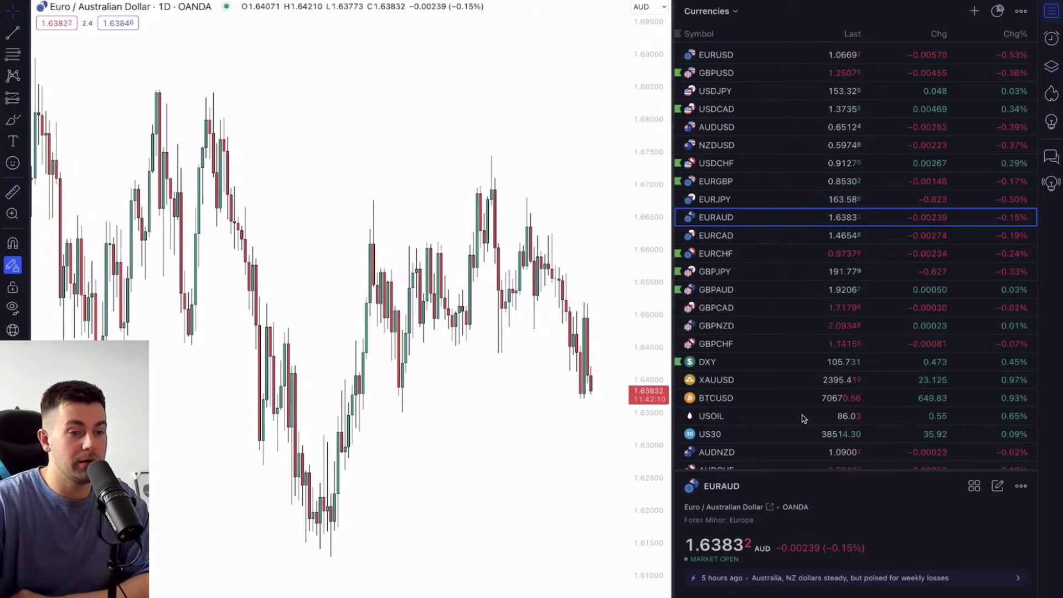
{"action": "left_click", "coordinate": [753, 362]}
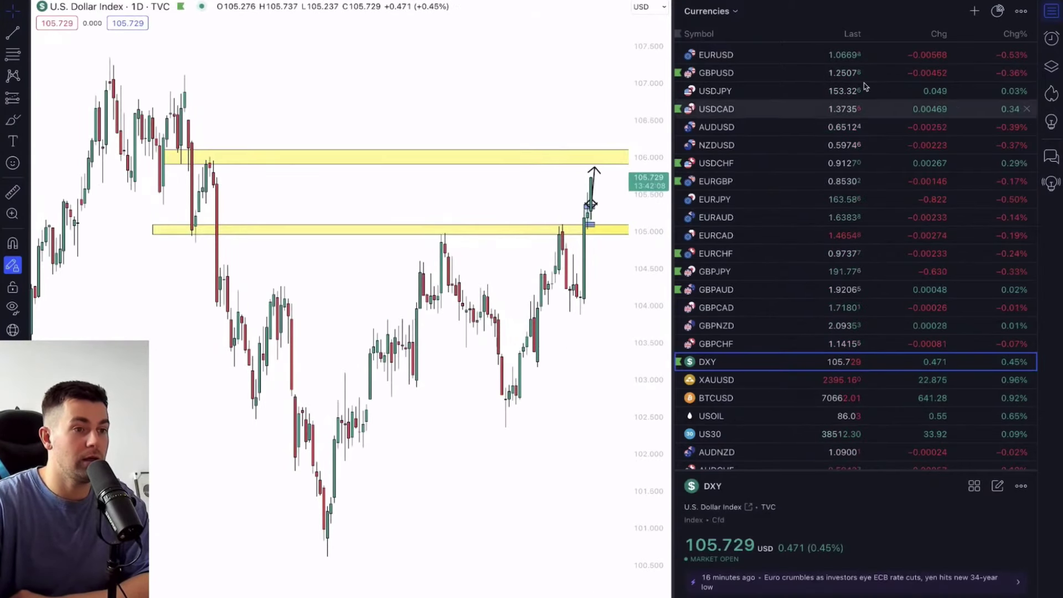
{"action": "left_click", "coordinate": [1050, 11]}
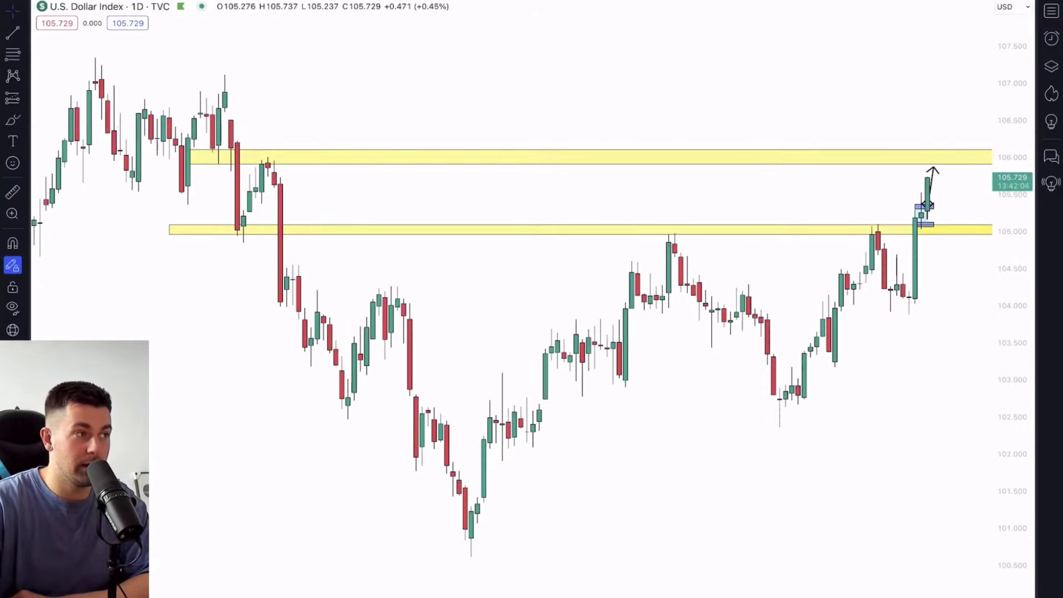
Step: Switch DXY to the 1-hour interval and frame the range box and long position
{"action": "key", "text": "Return"}
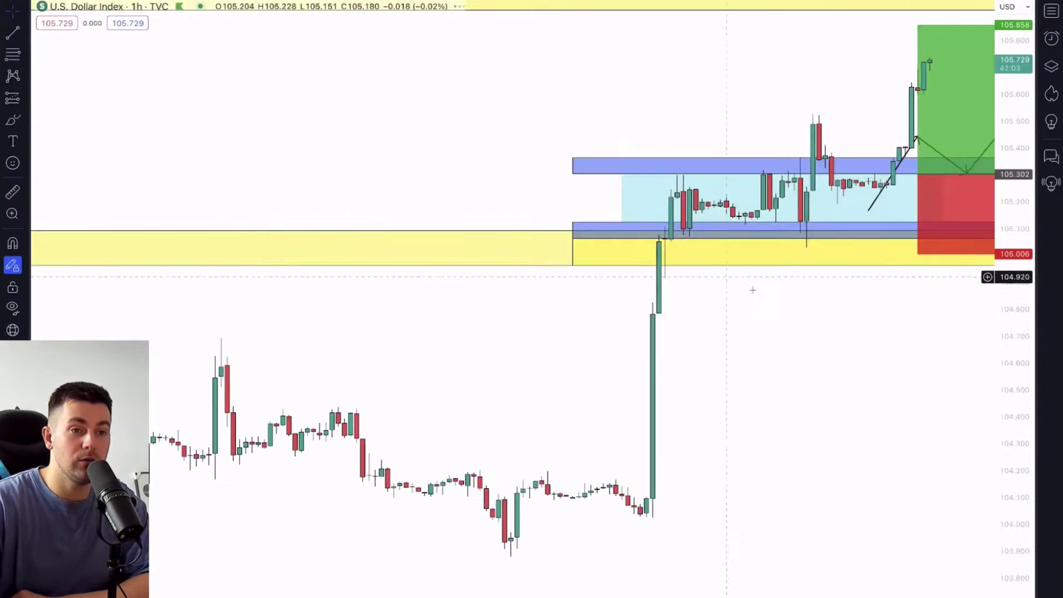
{"action": "left_click_drag", "start_coordinate": [659, 460], "coordinate": [605, 439]}
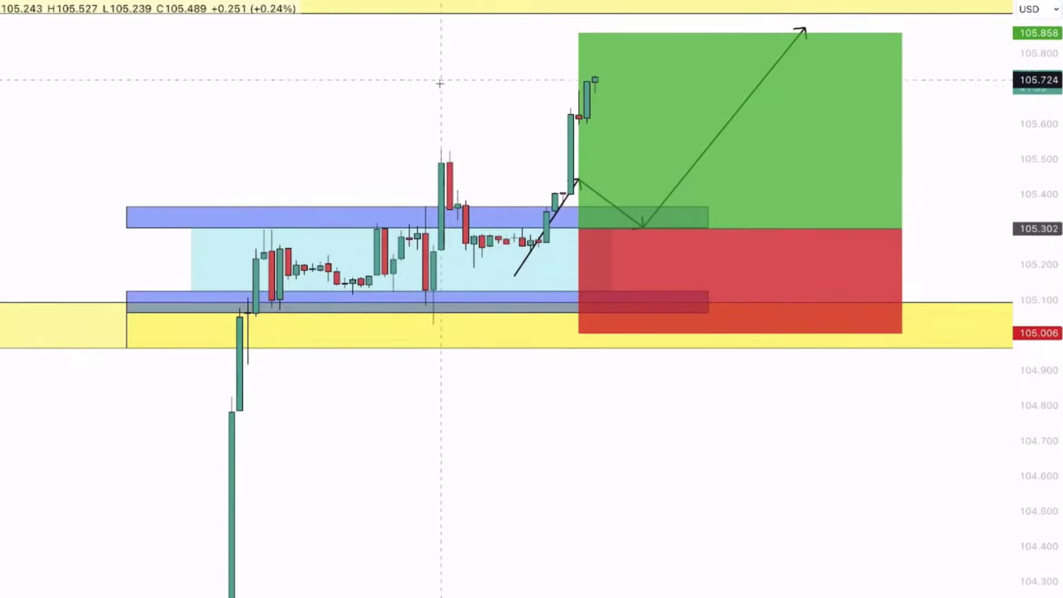
Step: Circle the spike candles with a red ellipse, then delete it
{"action": "left_click", "coordinate": [441, 127]}
{"action": "left_click", "coordinate": [457, 253]}
{"action": "left_click", "coordinate": [491, 249]}
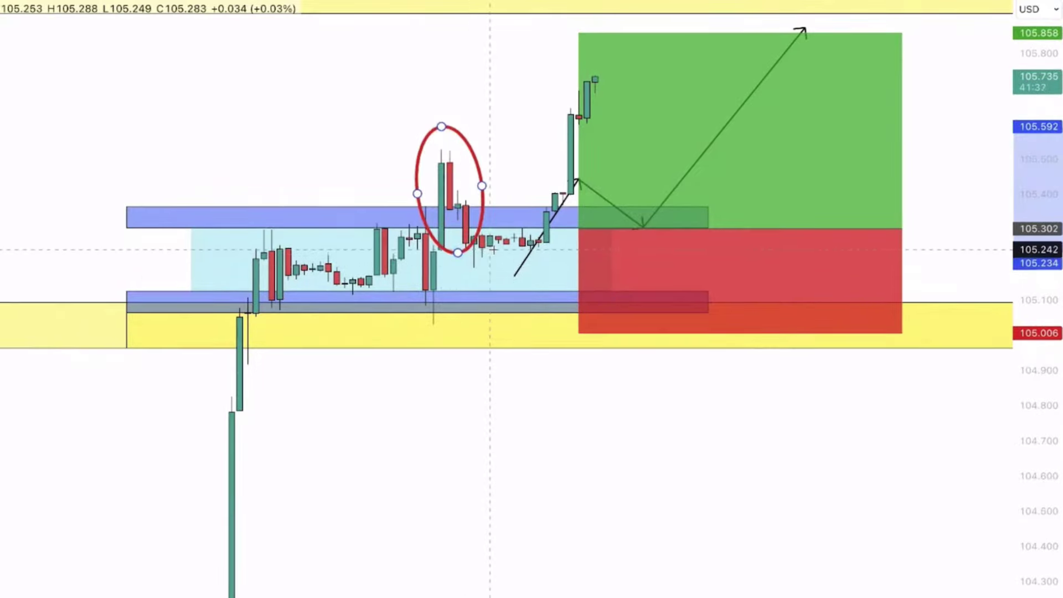
{"action": "key", "text": "Delete"}
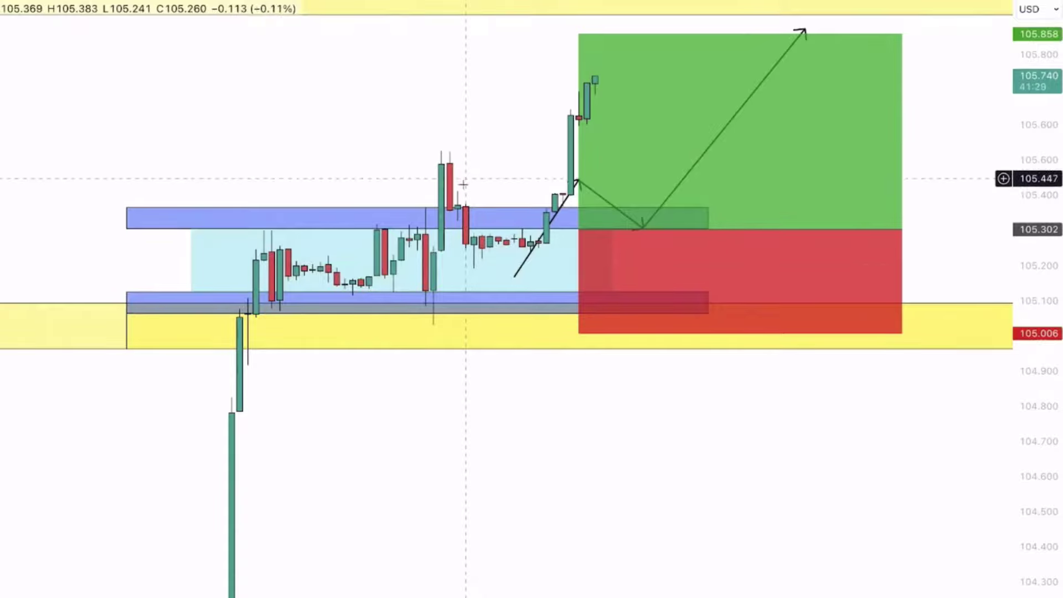
Step: Move the long position's entry left to the tall breakout candle, near 105.308
{"action": "left_click", "coordinate": [580, 230]}
{"action": "left_click_drag", "start_coordinate": [580, 230], "coordinate": [468, 229]}
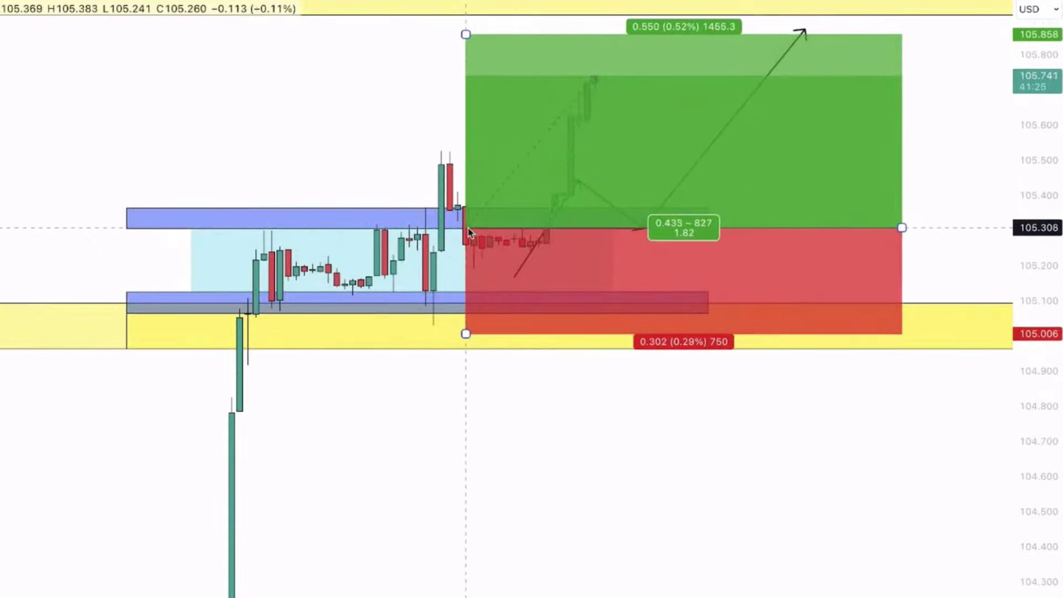
{"action": "left_click", "coordinate": [427, 95]}
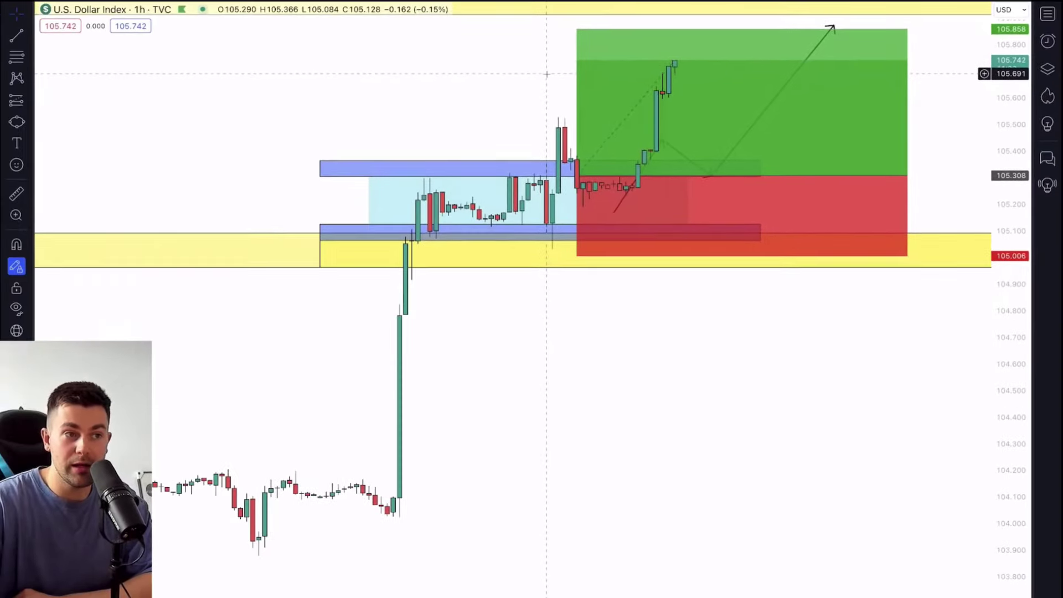
Step: Check the long position and cancel an unfinished arrow, leaving all drawings unchanged
{"action": "left_click", "coordinate": [577, 176]}
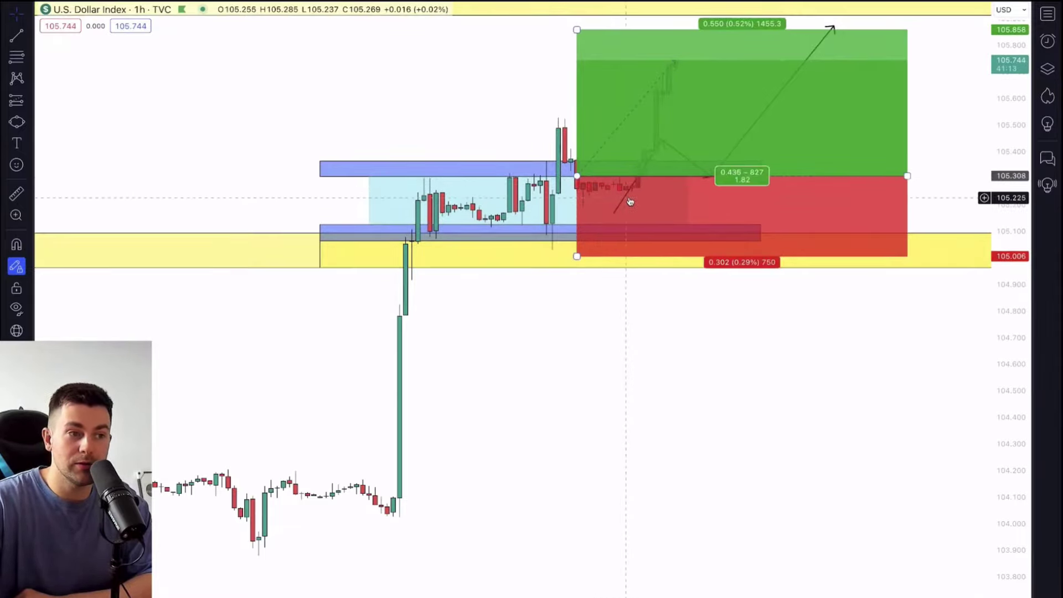
{"action": "left_click", "coordinate": [586, 548]}
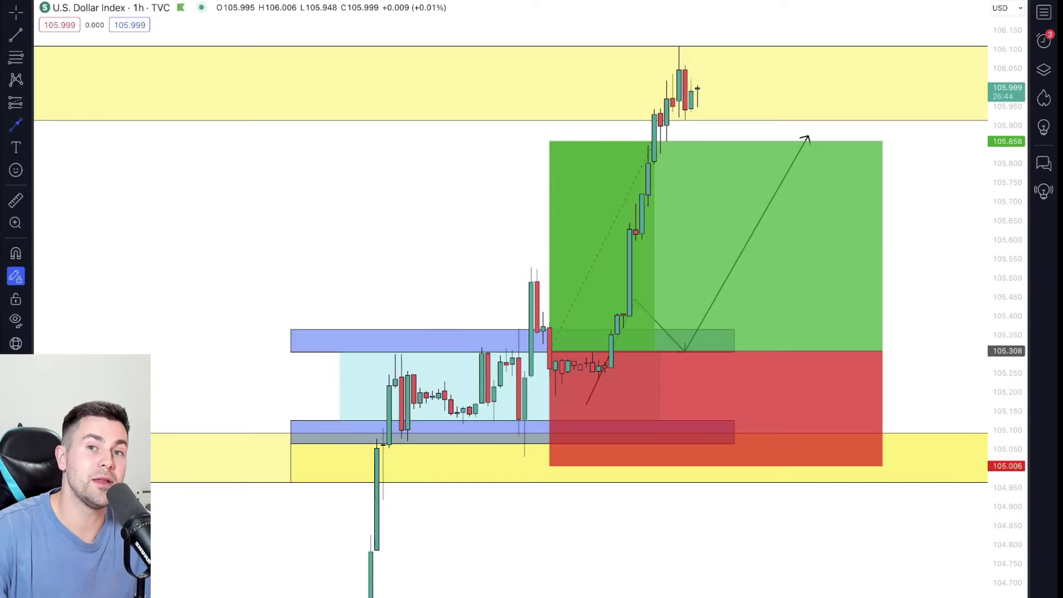
{"action": "left_click", "coordinate": [371, 252]}
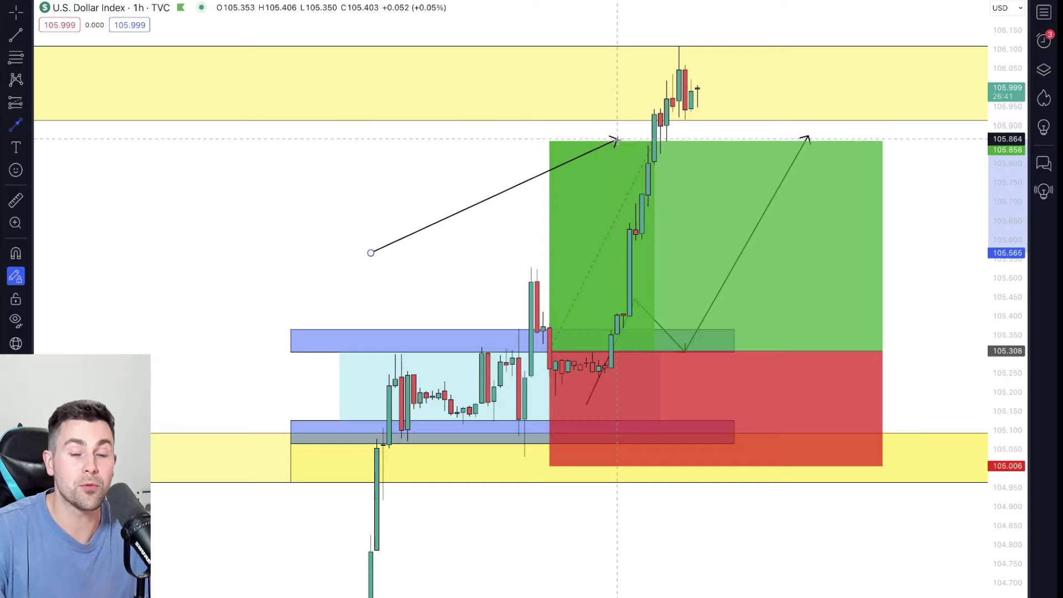
{"action": "key", "text": "Escape"}
{"action": "left_click", "coordinate": [844, 302]}
{"action": "left_click", "coordinate": [904, 313]}
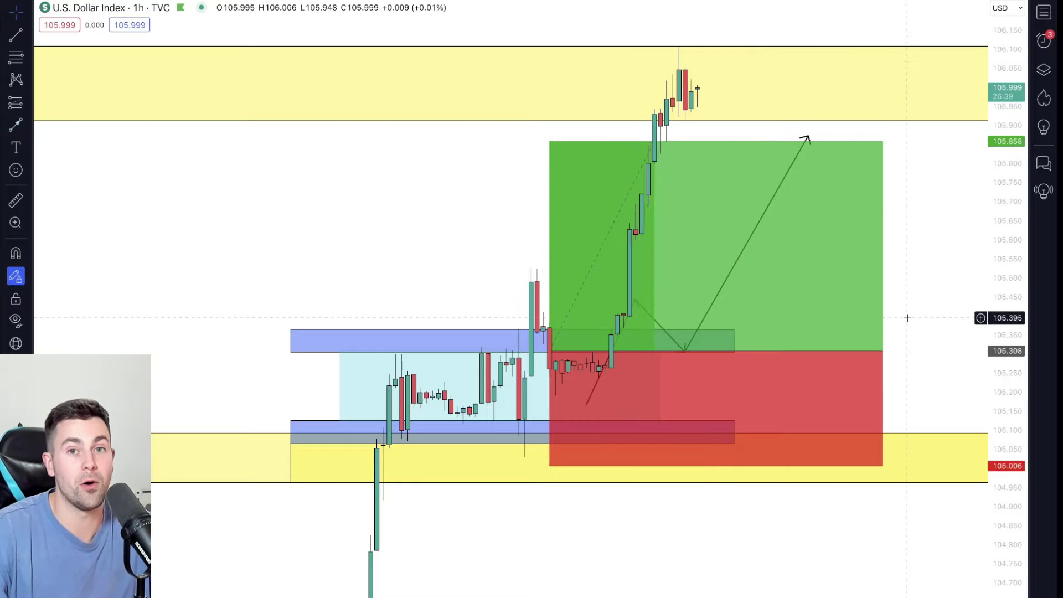